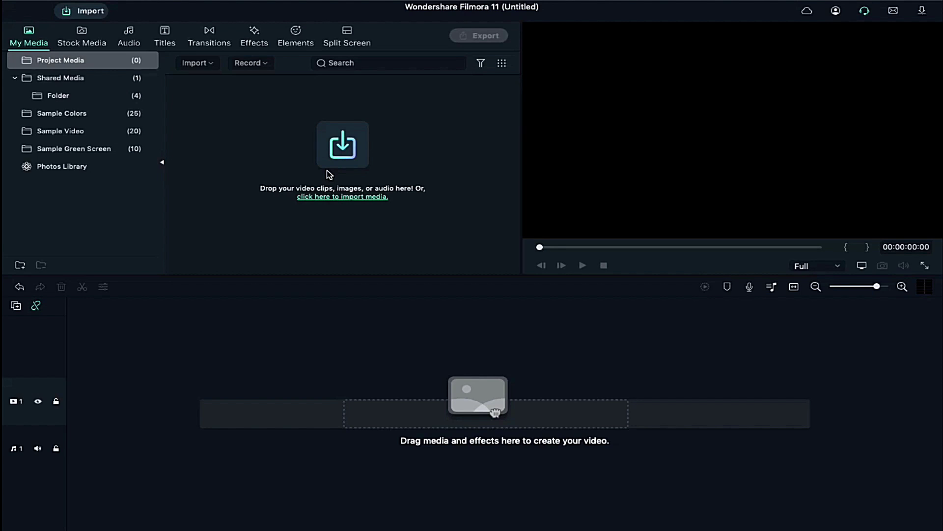
Import the mixkit snow-covered mountain clip to the start of video track 1, keeping project settings, and preview it.
{"action": "left_click", "coordinate": [344, 153]}
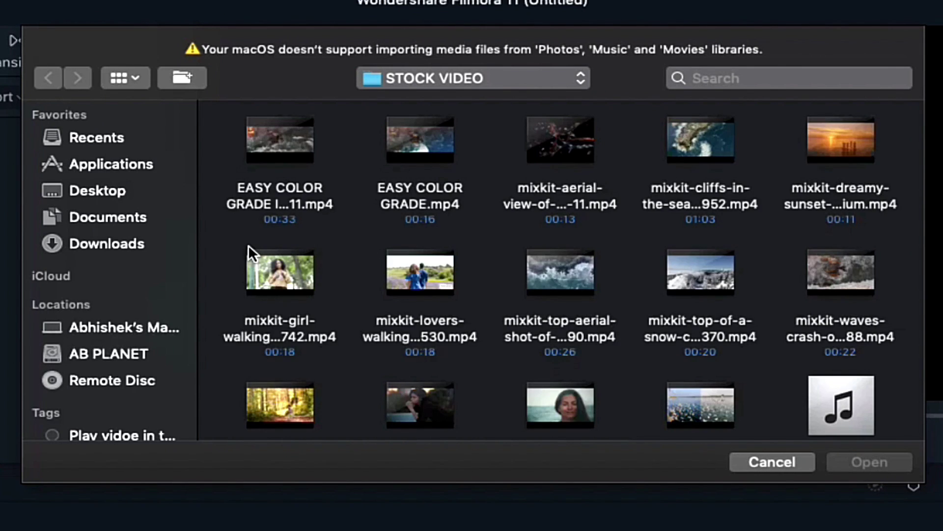
{"action": "double_click", "coordinate": [676, 270]}
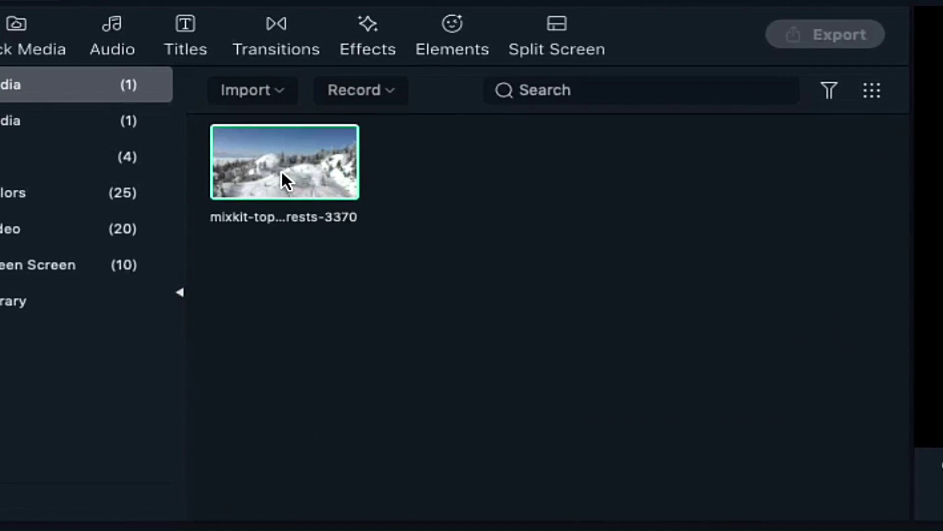
{"action": "left_click_drag", "start_coordinate": [213, 106], "coordinate": [98, 385]}
{"action": "left_click_drag", "start_coordinate": [178, 320], "coordinate": [127, 332]}
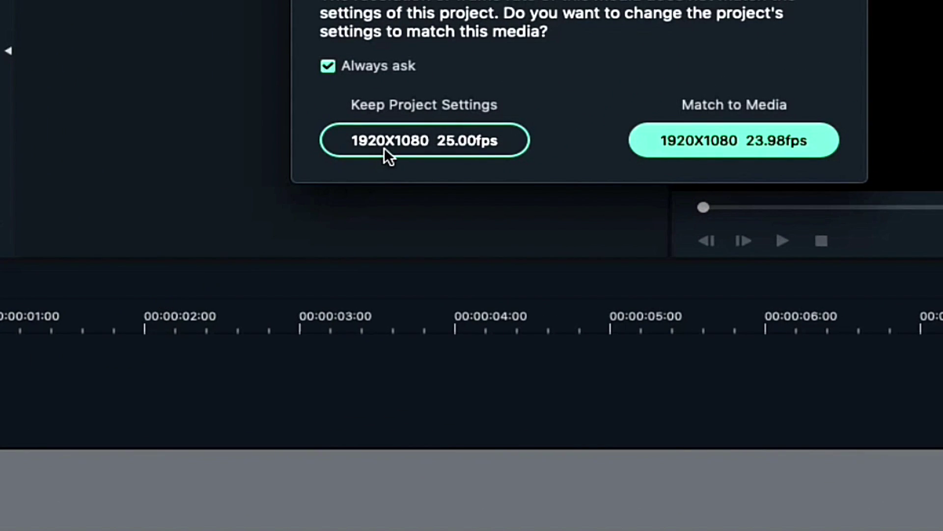
{"action": "left_click", "coordinate": [384, 148]}
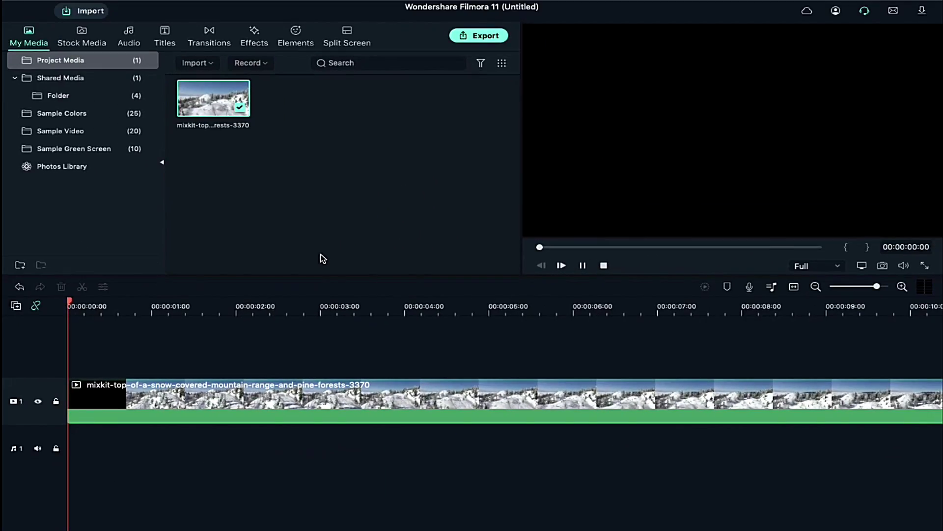
{"action": "key", "text": "space"}
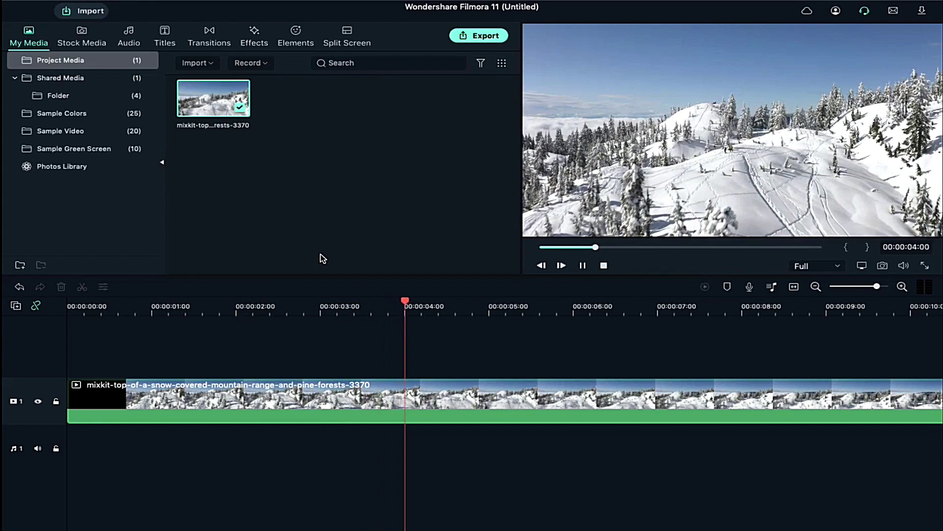
{"action": "key", "text": "space"}
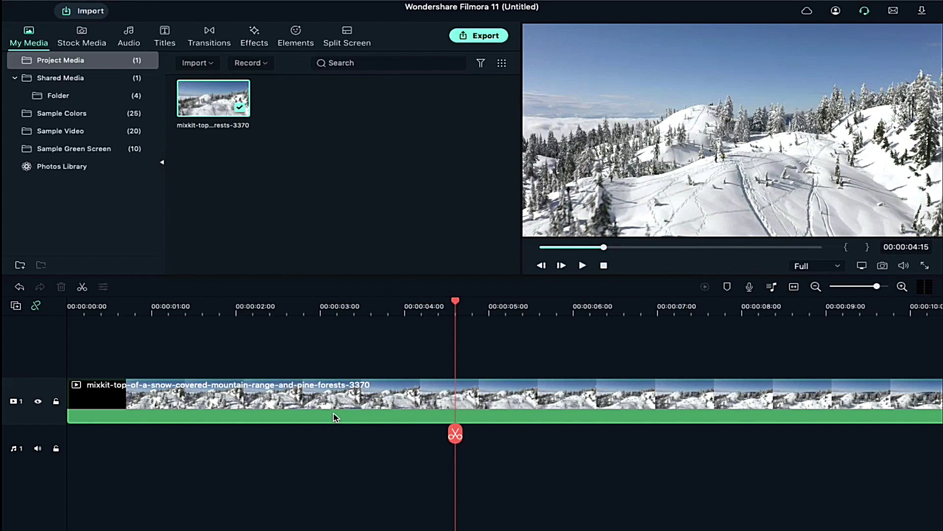
Apply the Boost Color preset from Advanced Color Tuning to the snow clip.
{"action": "double_click", "coordinate": [348, 398]}
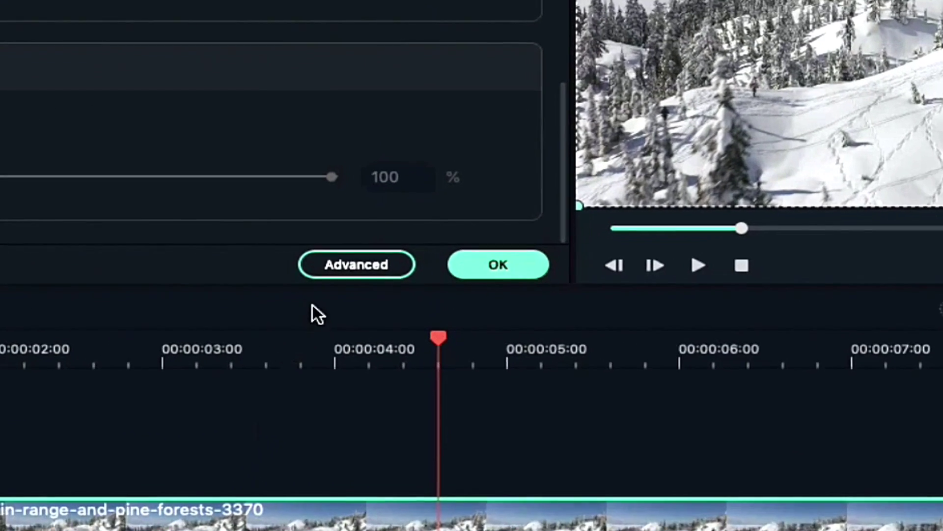
{"action": "left_click", "coordinate": [404, 267]}
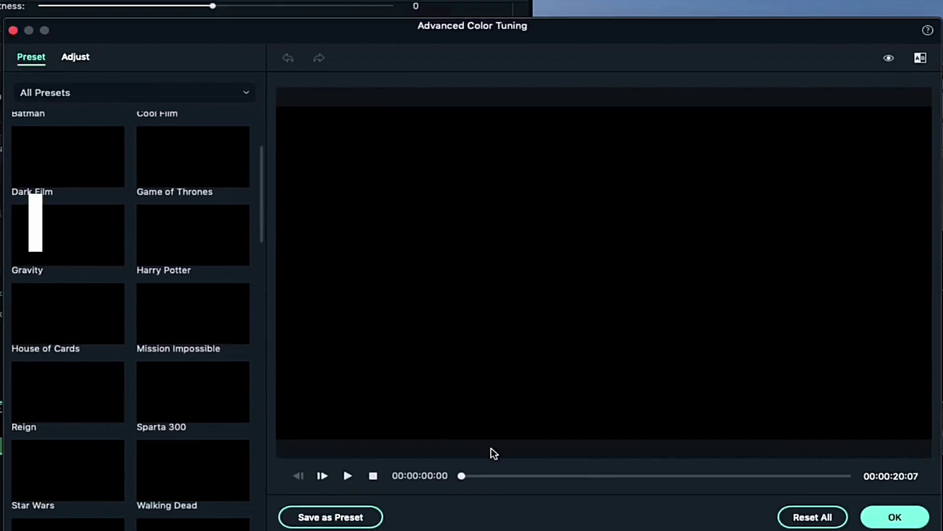
{"action": "scroll", "coordinate": [222, 382], "scroll_direction": "down", "scroll_amount": 5}
{"action": "scroll", "coordinate": [222, 382], "scroll_direction": "down", "scroll_amount": 3}
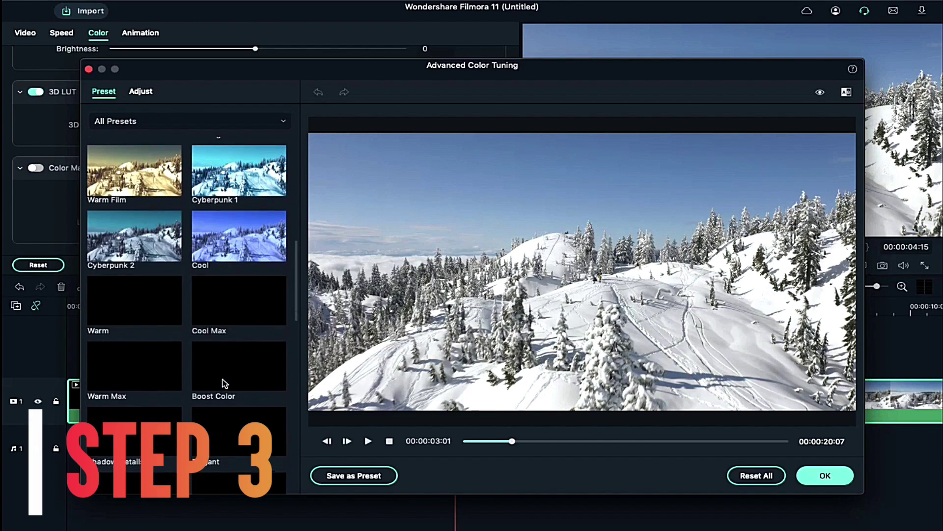
{"action": "left_click", "coordinate": [229, 374]}
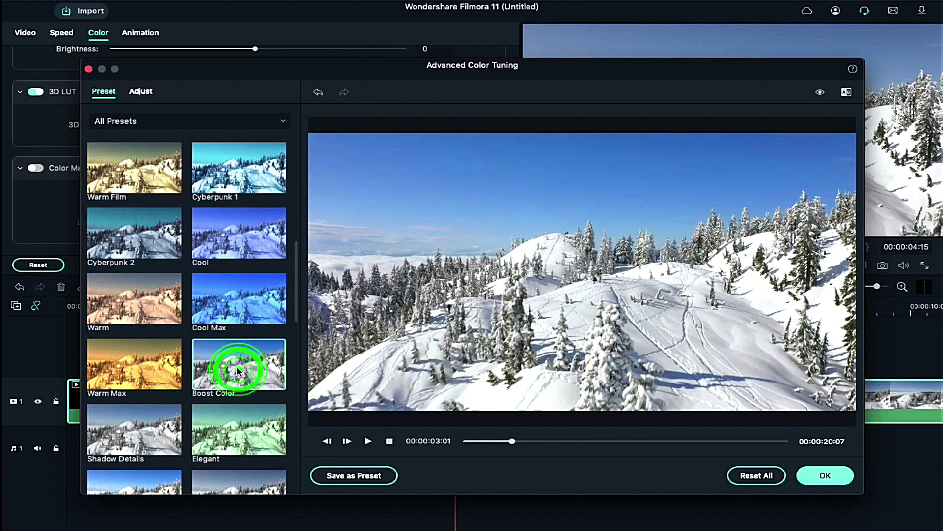
{"action": "left_click", "coordinate": [817, 476]}
{"action": "scroll", "coordinate": [241, 202], "scroll_direction": "up", "scroll_amount": 5}
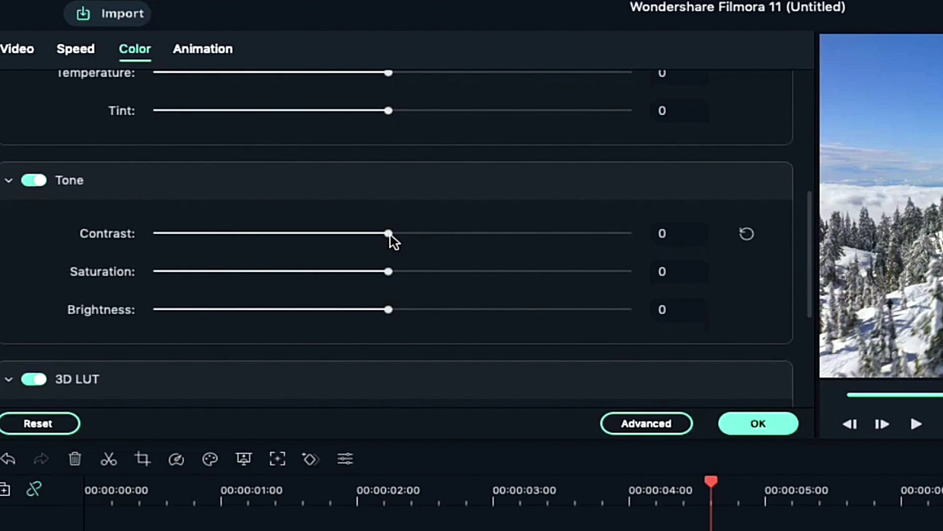
Drag the snow clip's Tone sliders to Contrast 70, Saturation 40 and Brightness -10.
{"action": "left_click_drag", "start_coordinate": [392, 241], "coordinate": [553, 249]}
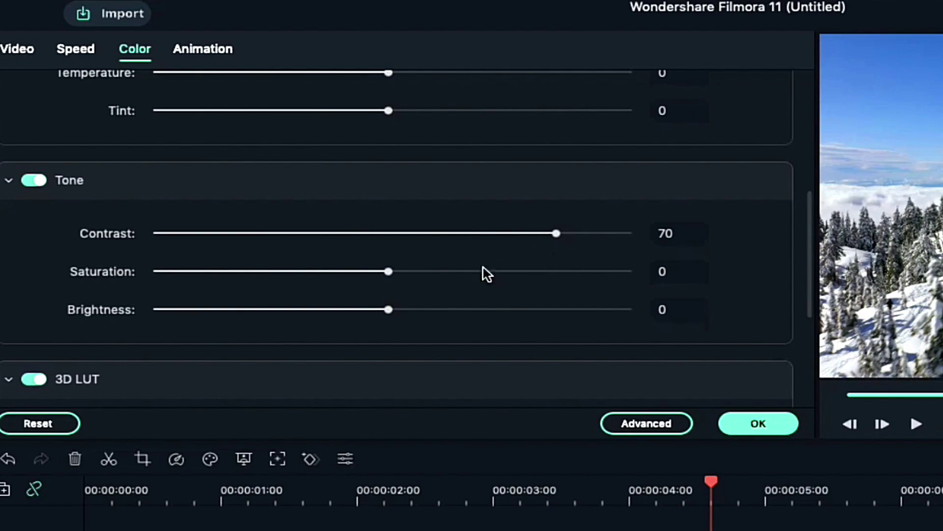
{"action": "left_click_drag", "start_coordinate": [393, 272], "coordinate": [485, 277]}
{"action": "left_click", "coordinate": [389, 311]}
{"action": "left_click_drag", "start_coordinate": [388, 310], "coordinate": [361, 322]}
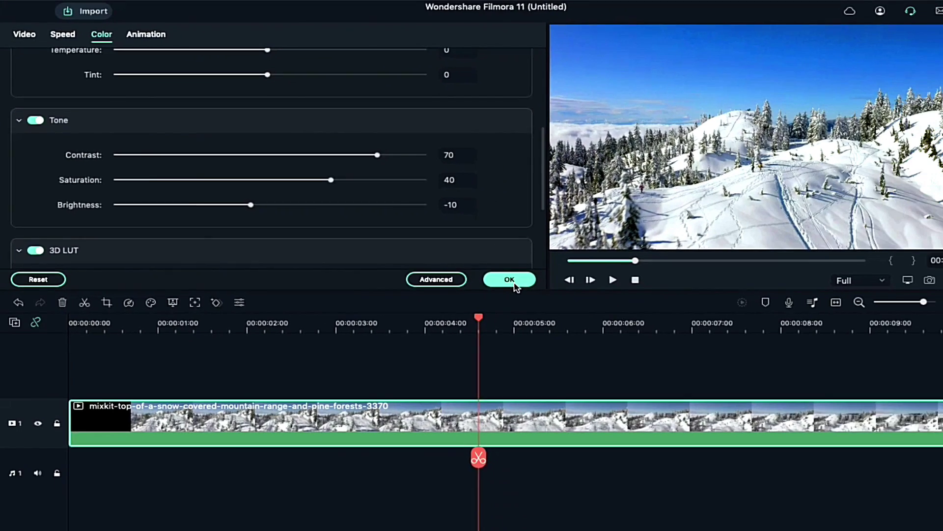
Add an ungraded copy on track 2, split both at 00:00:05:00, and keep the ungraded first half on track 1.
{"action": "left_click", "coordinate": [735, 424]}
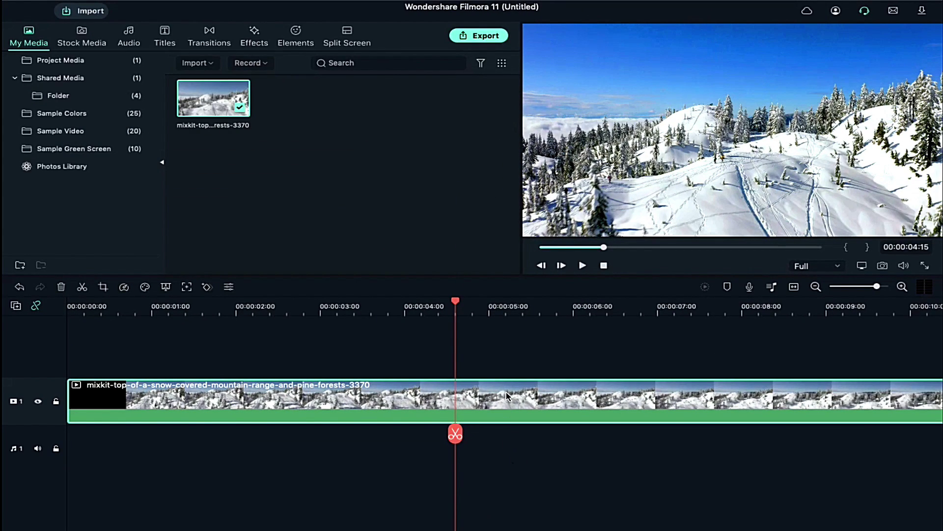
{"action": "left_click_drag", "start_coordinate": [216, 104], "coordinate": [164, 353]}
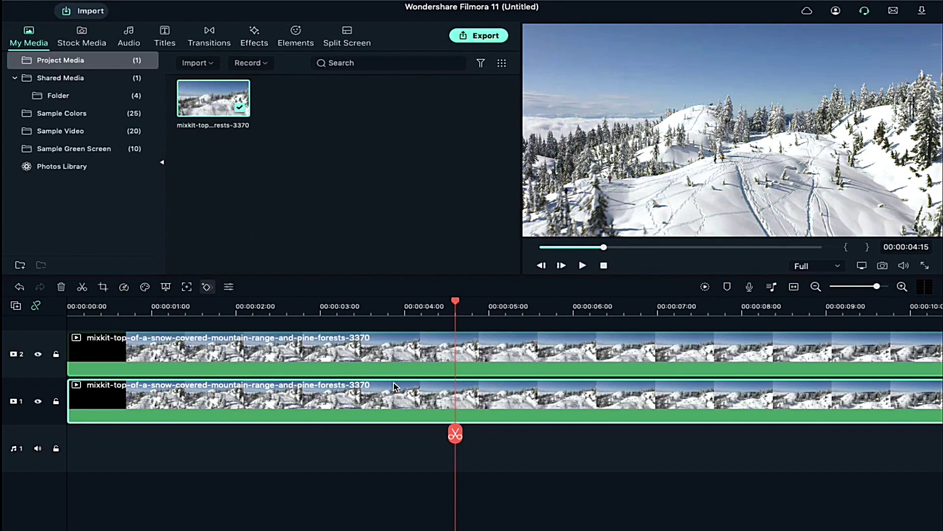
{"action": "left_click", "coordinate": [490, 307]}
{"action": "left_click", "coordinate": [490, 433]}
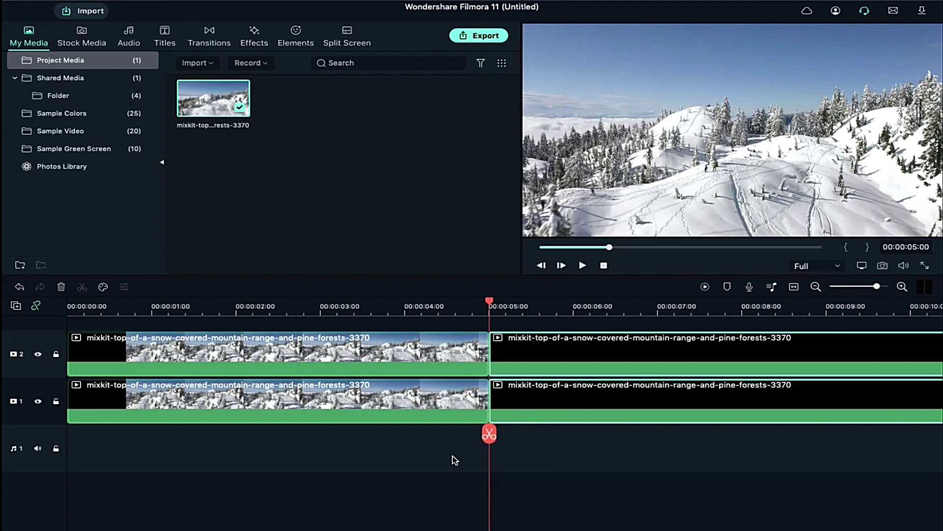
{"action": "left_click", "coordinate": [422, 416]}
{"action": "key", "text": "Delete"}
{"action": "key", "text": "Delete"}
{"action": "left_click_drag", "start_coordinate": [420, 350], "coordinate": [424, 393]}
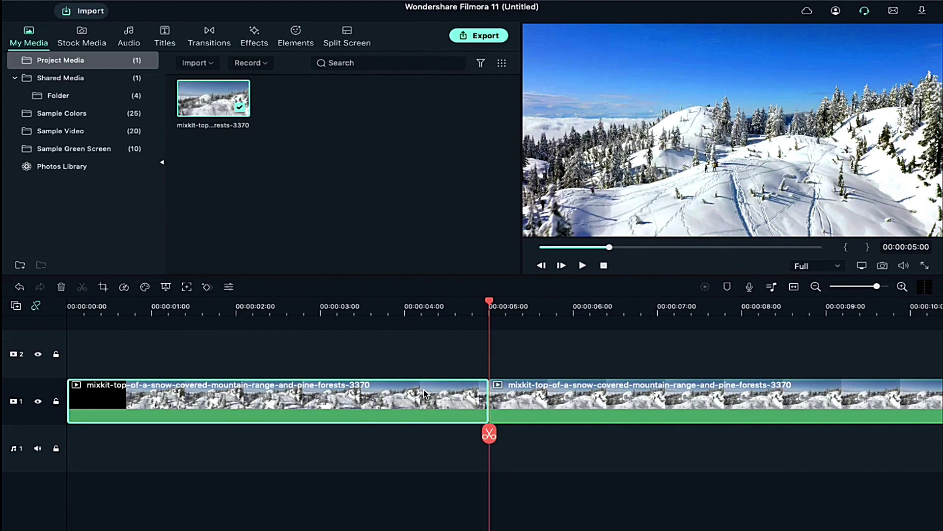
Drop the Erase Slide transition on the 5-second cut and play the result from the start.
{"action": "left_click", "coordinate": [209, 37]}
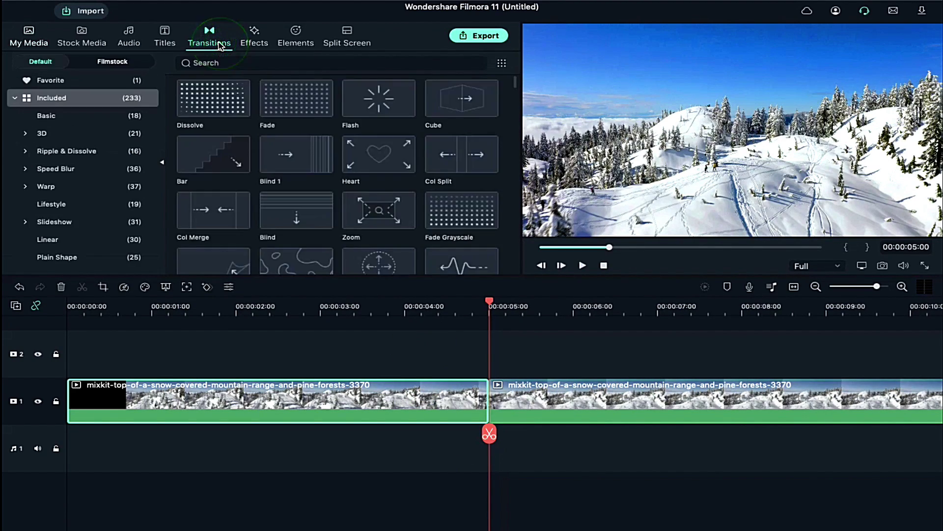
{"action": "scroll", "coordinate": [463, 244], "scroll_direction": "down", "scroll_amount": 5}
{"action": "scroll", "coordinate": [463, 243], "scroll_direction": "down", "scroll_amount": 15}
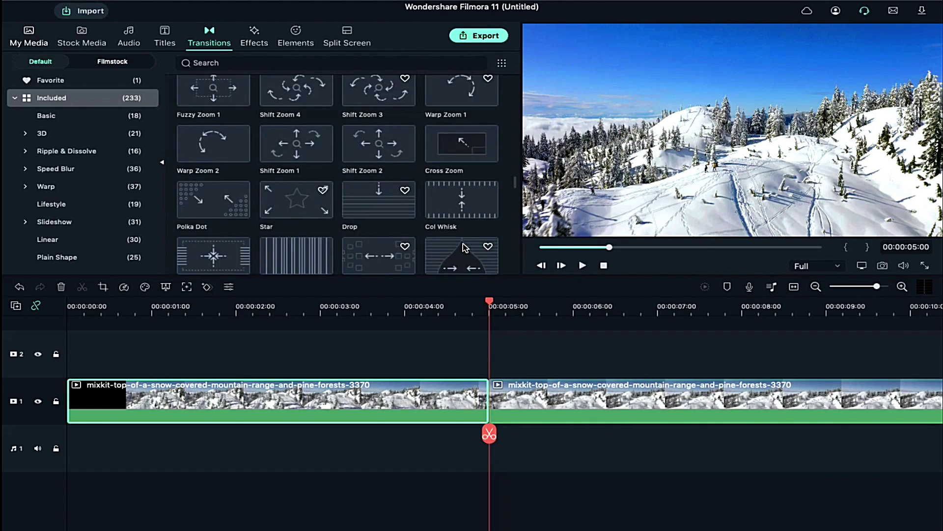
{"action": "left_click_drag", "start_coordinate": [463, 176], "coordinate": [489, 392]}
{"action": "scroll", "coordinate": [611, 390], "scroll_direction": "right", "scroll_amount": 2}
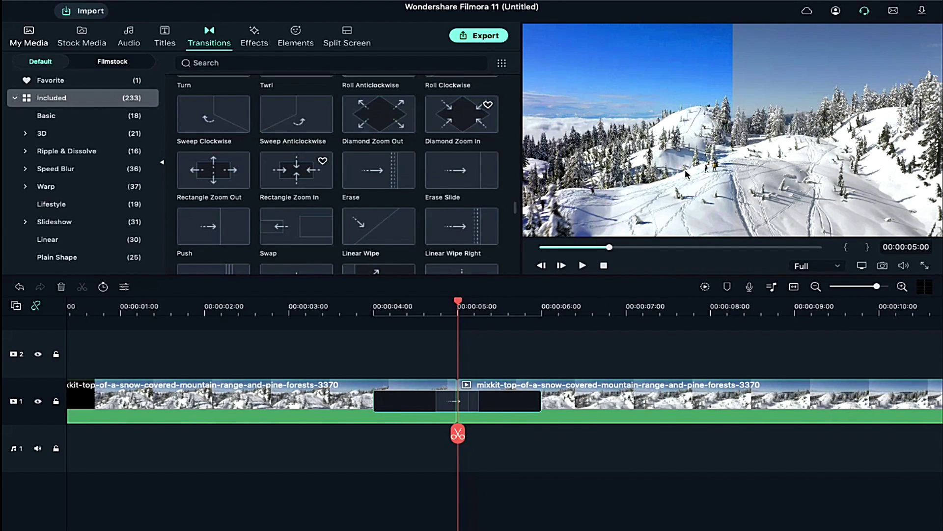
{"action": "scroll", "coordinate": [78, 311], "scroll_direction": "left", "scroll_amount": 2}
{"action": "left_click", "coordinate": [68, 311]}
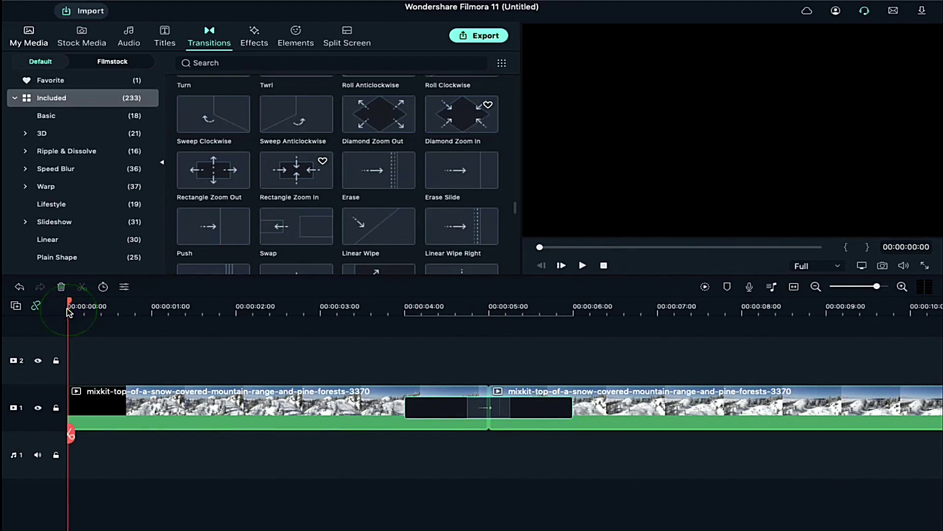
{"action": "key", "text": "space"}
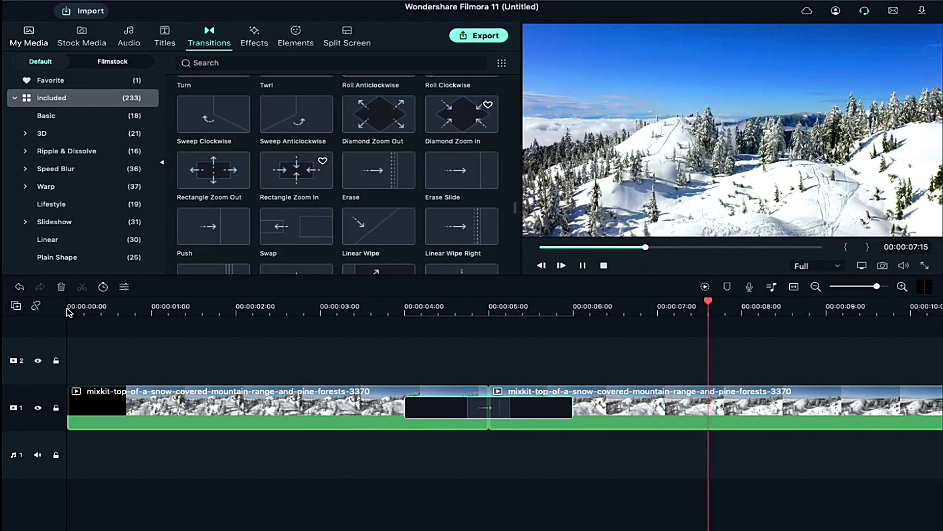
{"action": "left_click_drag", "start_coordinate": [375, 359], "coordinate": [564, 434]}
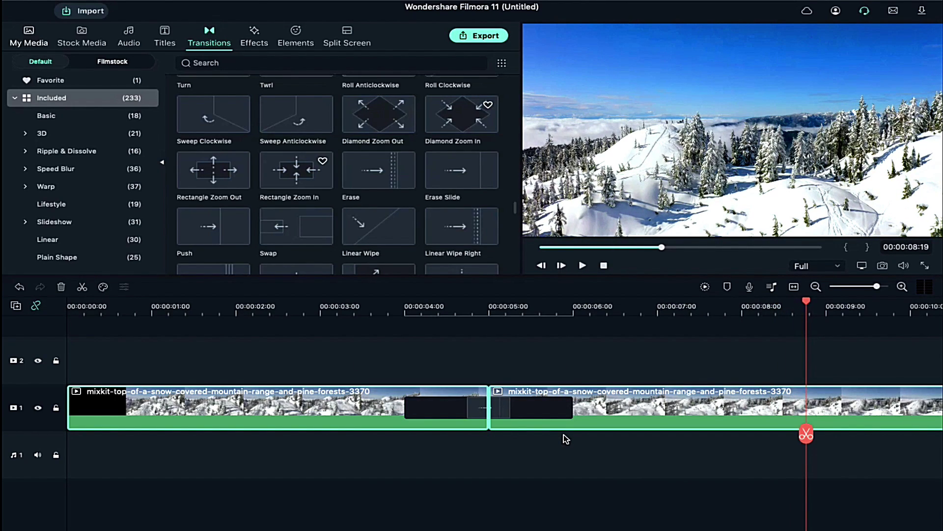
Delete the snow clip from the My Media library everywhere.
{"action": "left_click", "coordinate": [29, 36]}
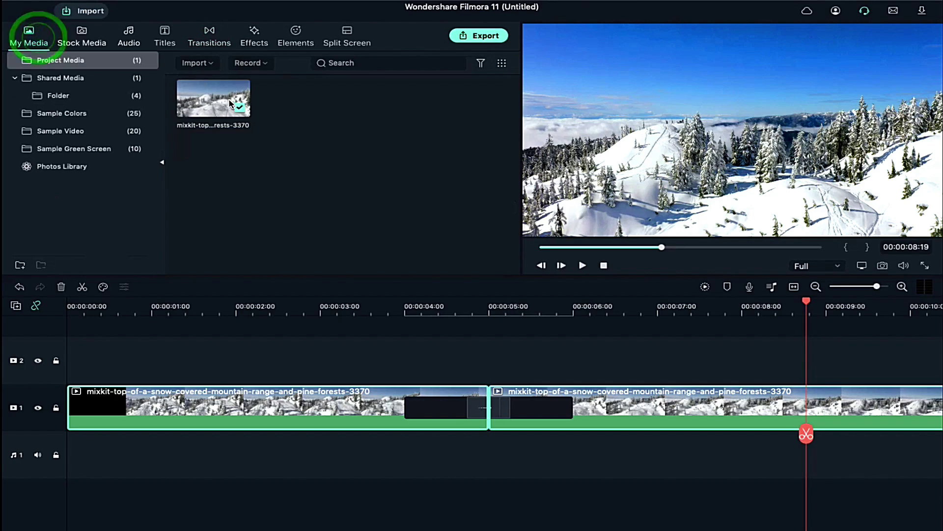
{"action": "left_click", "coordinate": [214, 101]}
{"action": "key", "text": "Delete"}
{"action": "left_click", "coordinate": [577, 199]}
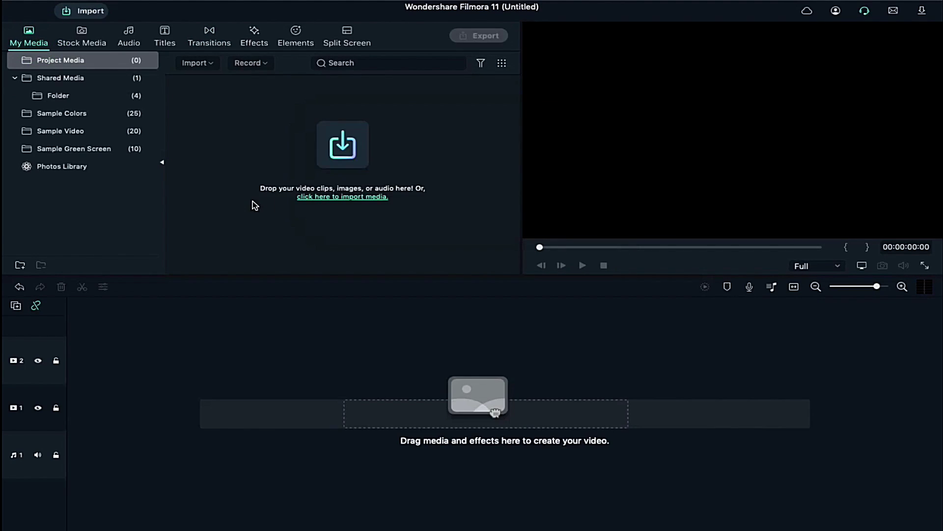
Place VID_20210203_133119_HSR_120 on video track 1, mute it, and preview to 00:00:04:22.
{"action": "left_click", "coordinate": [76, 95]}
{"action": "left_click_drag", "start_coordinate": [374, 100], "coordinate": [77, 406]}
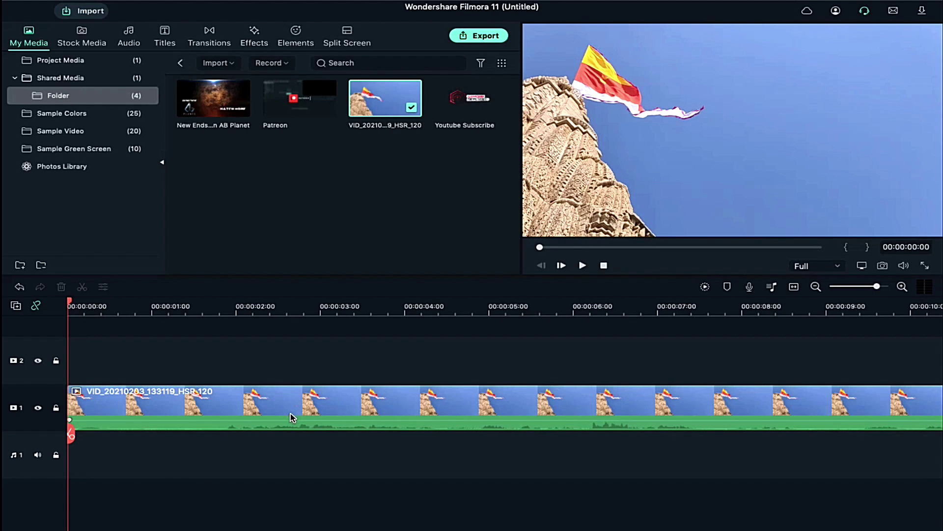
{"action": "right_click", "coordinate": [293, 417]}
{"action": "left_click", "coordinate": [305, 375]}
{"action": "key", "text": "space"}
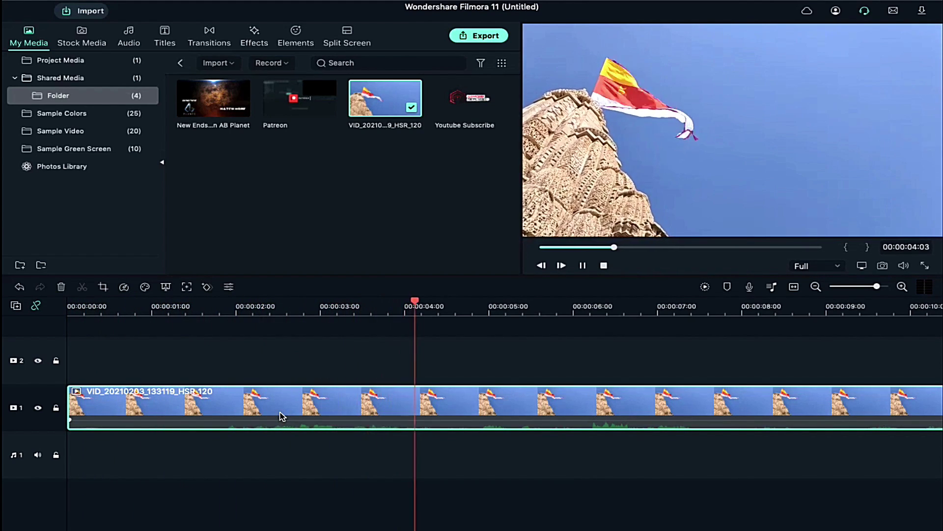
{"action": "key", "text": "space"}
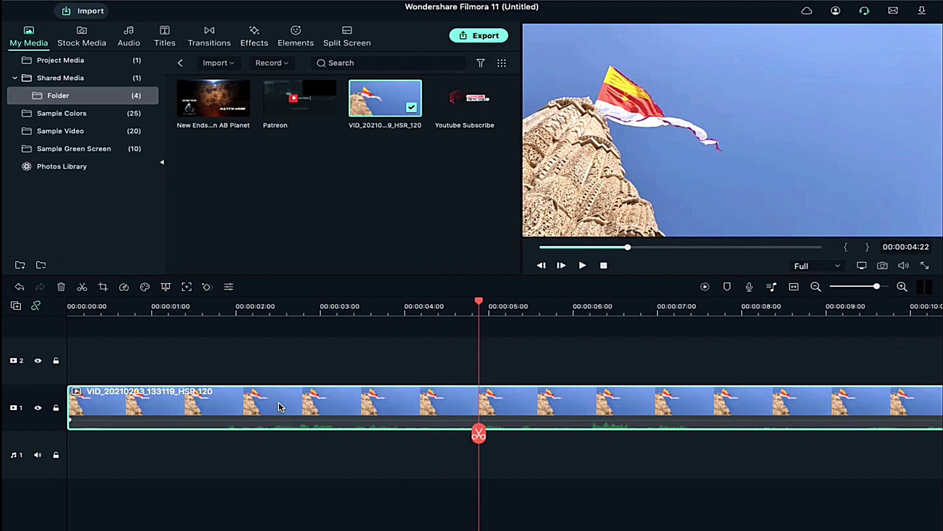
Apply the Boost Color preset to the flag clip via Advanced Color Tuning.
{"action": "double_click", "coordinate": [279, 406]}
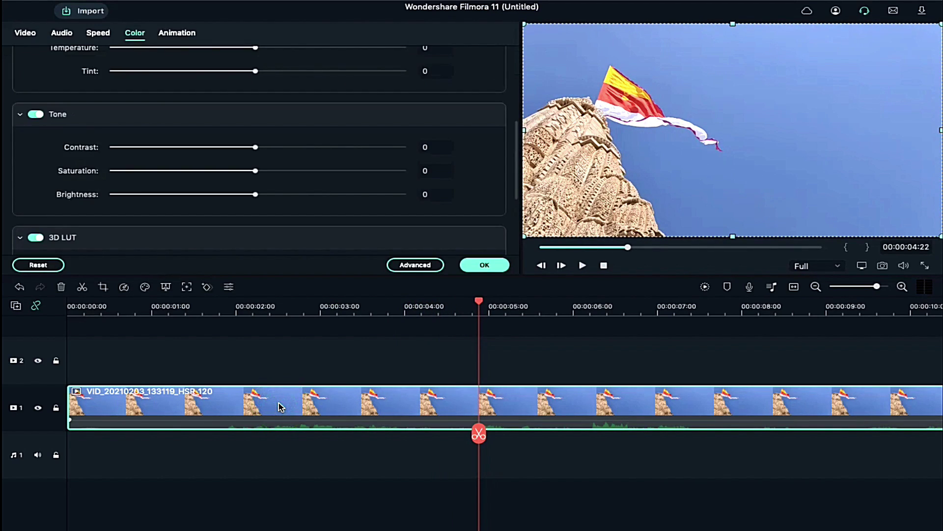
{"action": "left_click", "coordinate": [430, 265]}
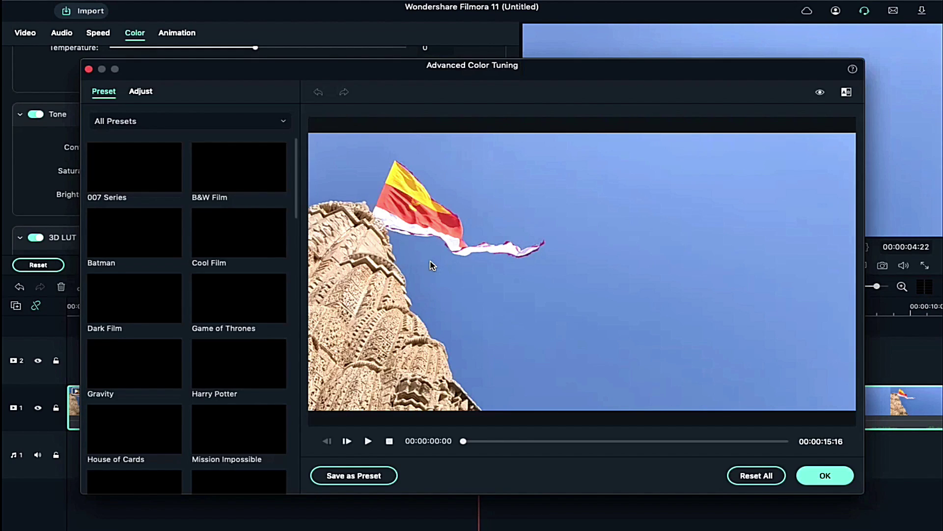
{"action": "scroll", "coordinate": [236, 344], "scroll_direction": "down", "scroll_amount": 8}
{"action": "left_click", "coordinate": [253, 405]}
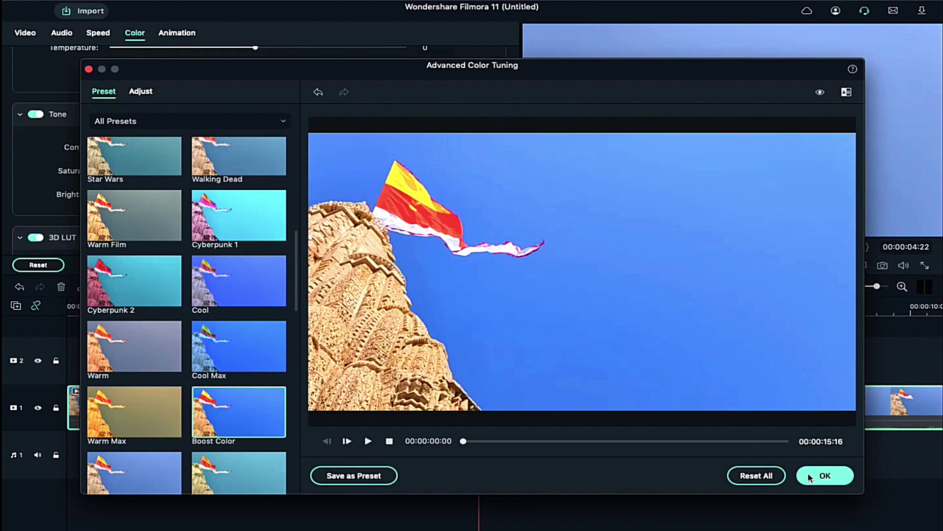
{"action": "left_click", "coordinate": [811, 476]}
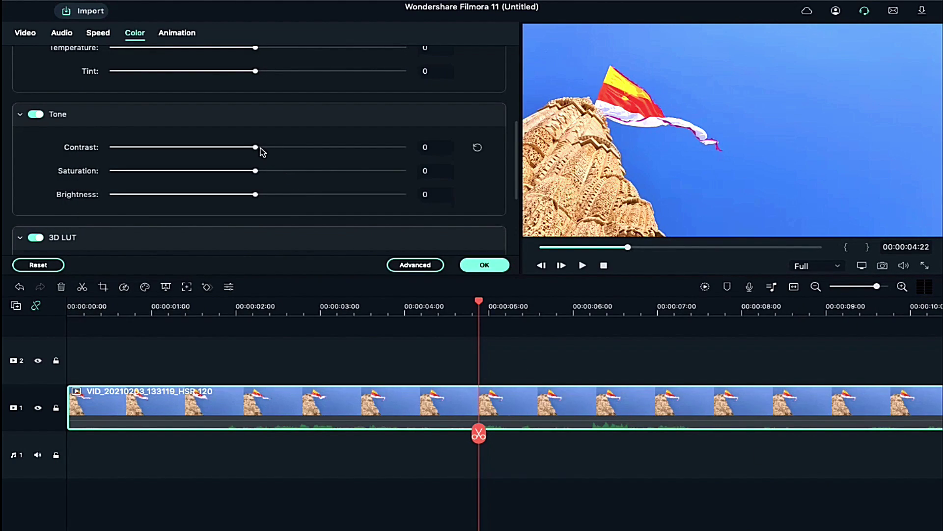
Set contrast 50 and saturation 70, brighten slightly, and warm it to Temperature 10, Tint 3.
{"action": "left_click_drag", "start_coordinate": [256, 148], "coordinate": [331, 152]}
{"action": "left_click_drag", "start_coordinate": [255, 171], "coordinate": [360, 176]}
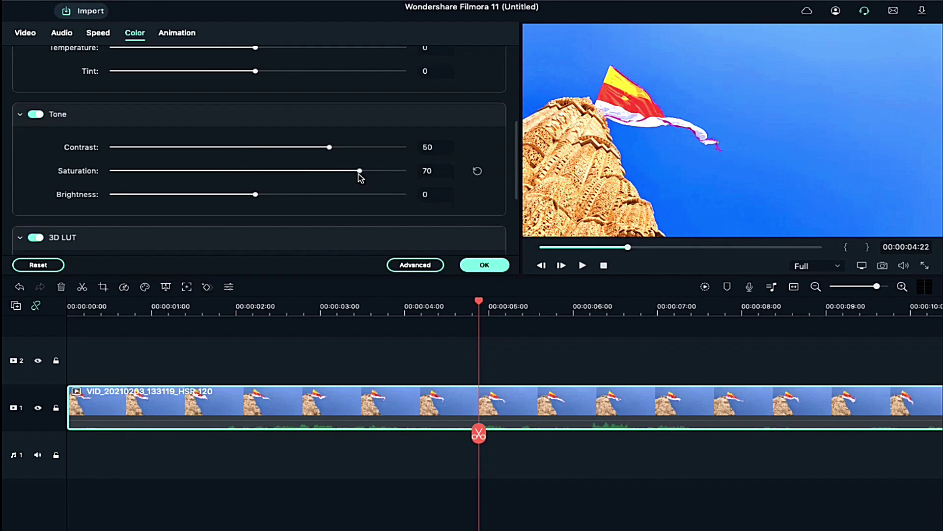
{"action": "left_click_drag", "start_coordinate": [255, 194], "coordinate": [265, 197]}
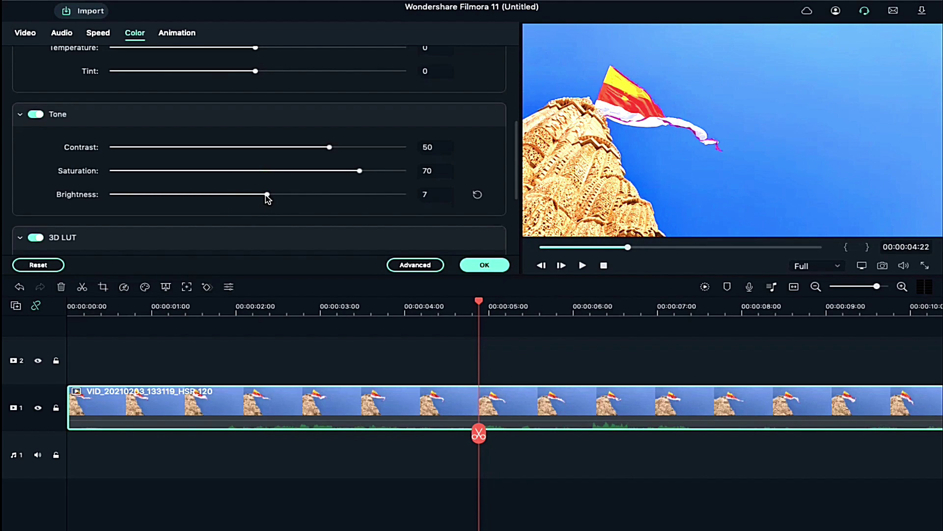
{"action": "scroll", "coordinate": [267, 199], "scroll_direction": "up", "scroll_amount": 3}
{"action": "left_click_drag", "start_coordinate": [255, 152], "coordinate": [262, 179]}
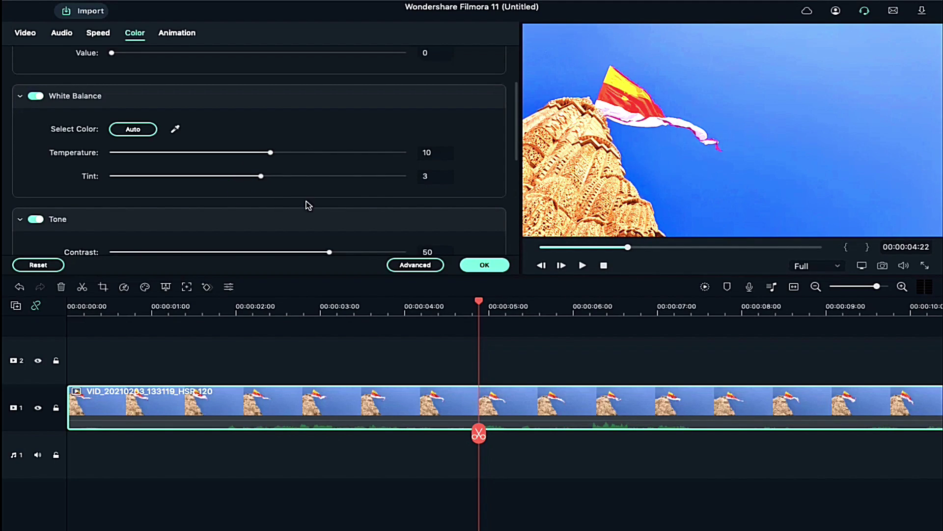
Confirm the color settings and split the flag clip at the playhead, about 4 seconds.
{"action": "scroll", "coordinate": [308, 205], "scroll_direction": "down", "scroll_amount": 3}
{"action": "left_click", "coordinate": [483, 265]}
{"action": "left_click_drag", "start_coordinate": [372, 100], "coordinate": [478, 436]}
{"action": "left_click", "coordinate": [478, 433]}
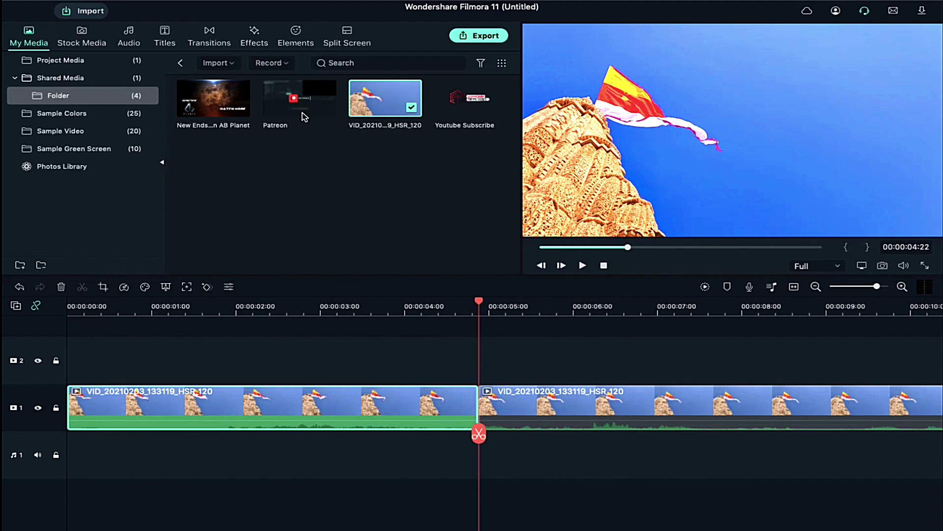
Place Erase Slide, found by searching 'erase', on the cut and play the wipe from the start.
{"action": "left_click", "coordinate": [209, 35]}
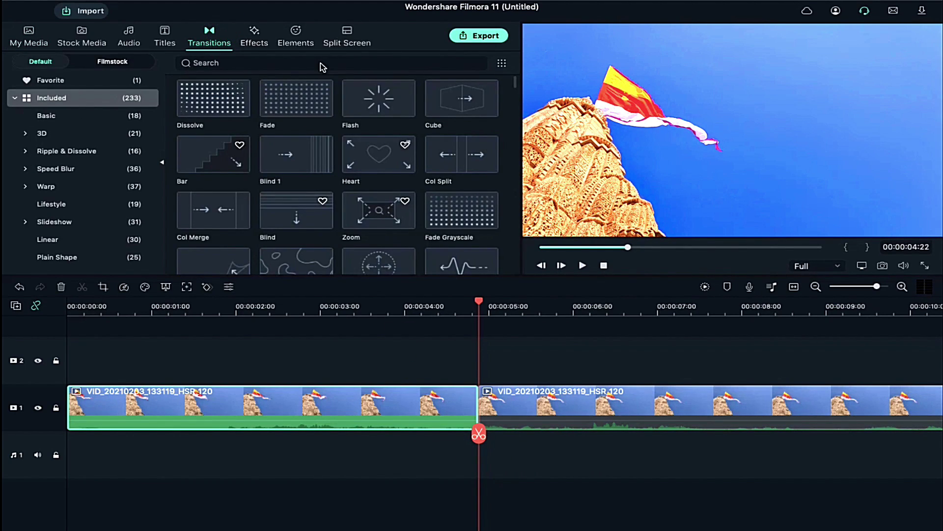
{"action": "left_click", "coordinate": [317, 63]}
{"action": "type", "text": "erase"}
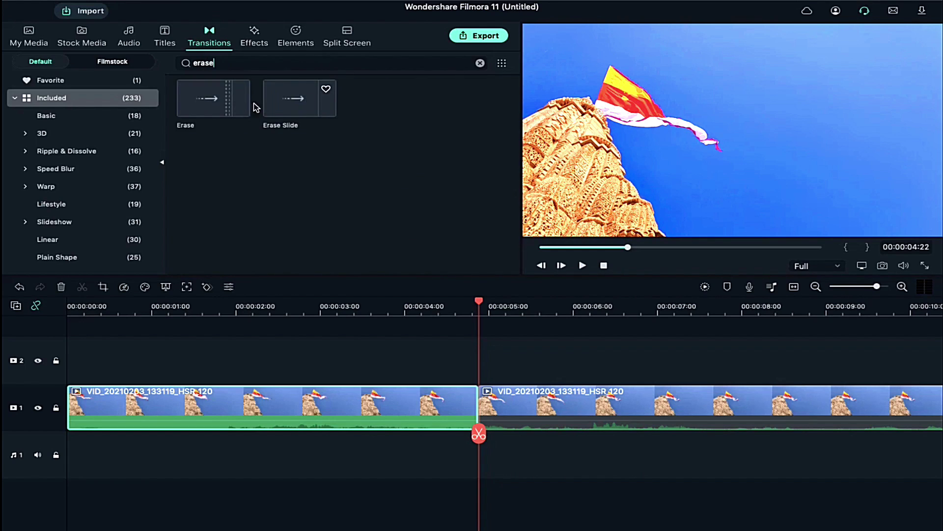
{"action": "left_click", "coordinate": [358, 253]}
{"action": "mouse_move", "coordinate": [295, 101]}
{"action": "left_mouse_down"}
{"action": "mouse_move", "coordinate": [400, 320]}
{"action": "mouse_move", "coordinate": [458, 404]}
{"action": "left_mouse_up"}
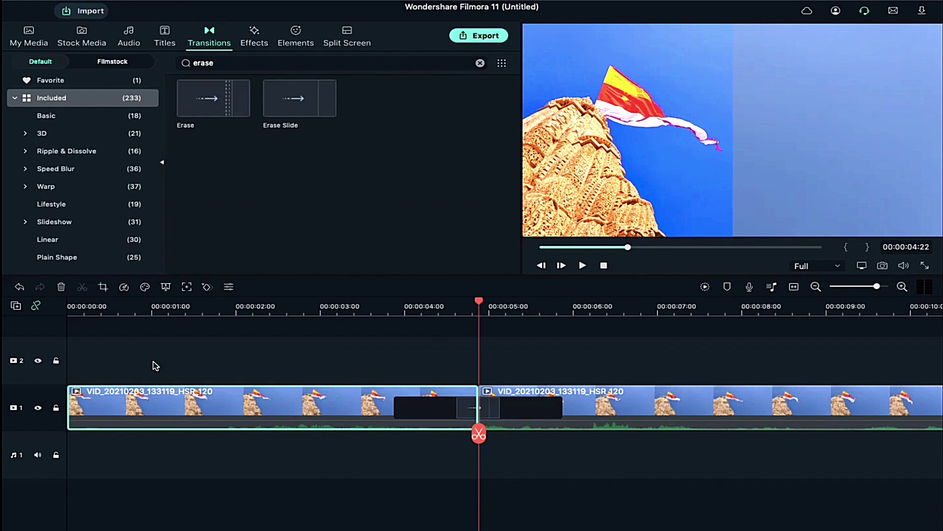
{"action": "left_click", "coordinate": [70, 307]}
{"action": "key", "text": "space"}
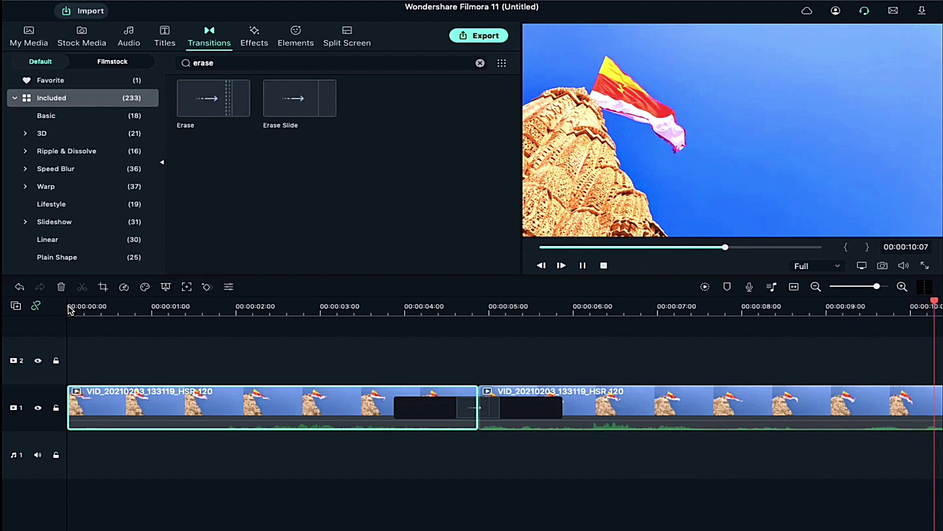
{"action": "key", "text": "space"}
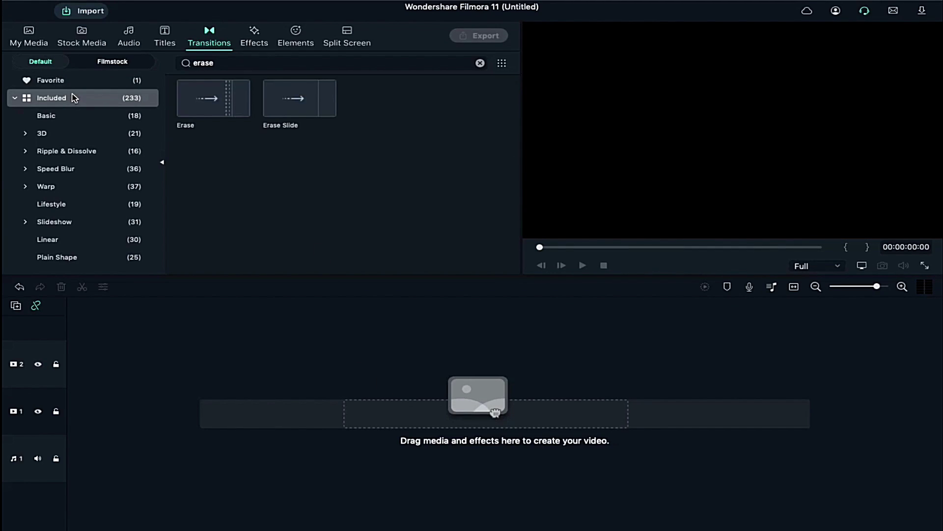
Return to the media library and bring the beach photo over from the file browser.
{"action": "left_click", "coordinate": [41, 48]}
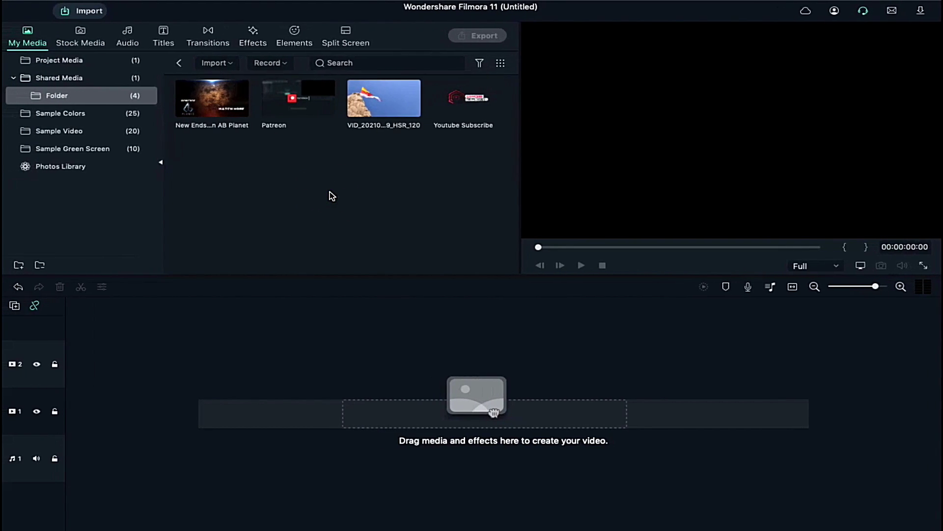
{"action": "key", "text": "ctrl+Right"}
{"action": "scroll", "coordinate": [303, 167], "scroll_direction": "down", "scroll_amount": 10}
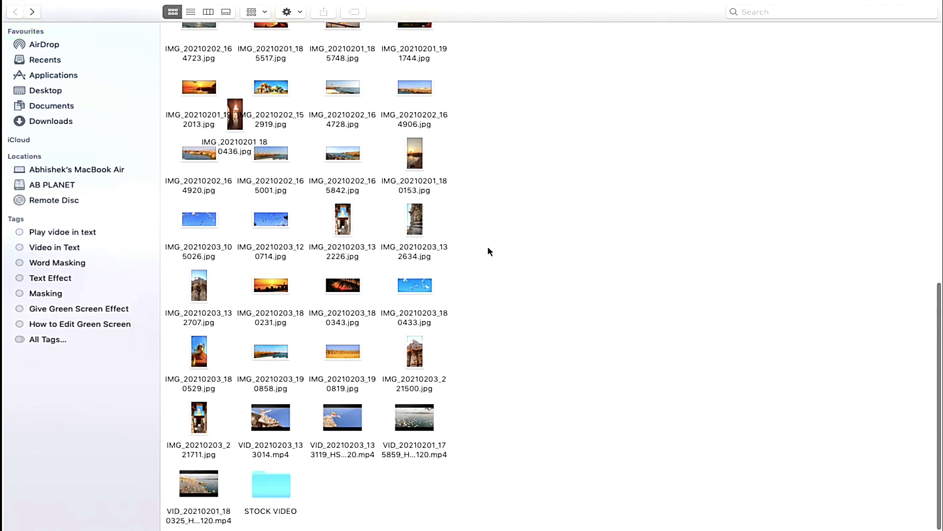
{"action": "left_click_drag", "start_coordinate": [342, 127], "coordinate": [301, 204]}
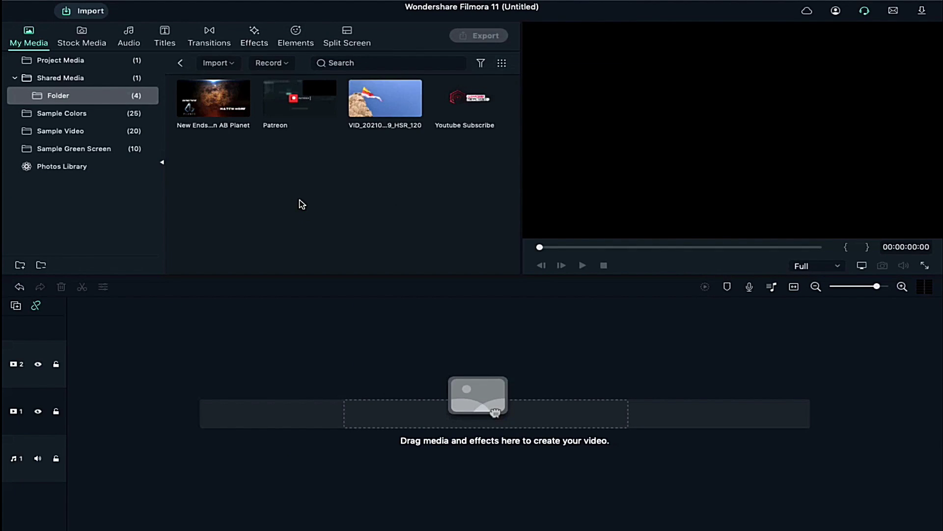
Place the beach photo on video track 1 and apply the Boost Color preset to it.
{"action": "left_click_drag", "start_coordinate": [222, 104], "coordinate": [73, 425]}
{"action": "left_click", "coordinate": [260, 310]}
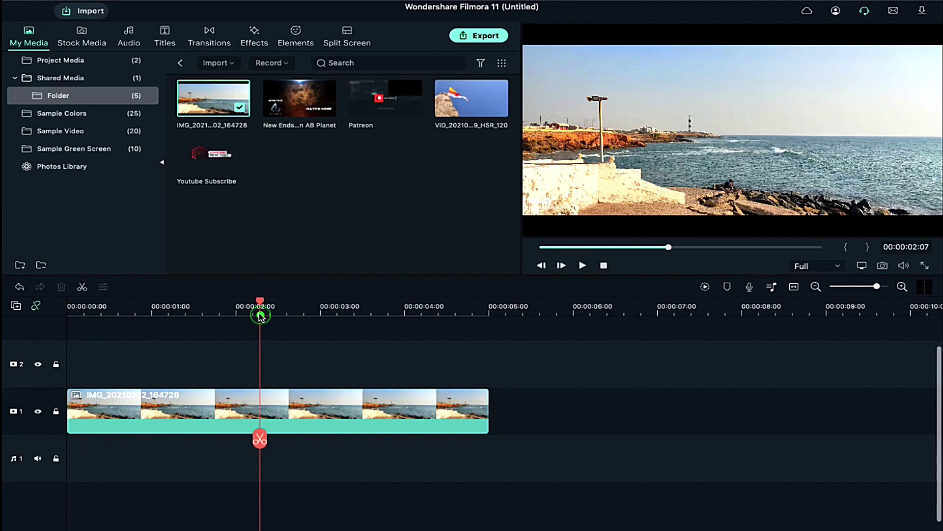
{"action": "double_click", "coordinate": [333, 417]}
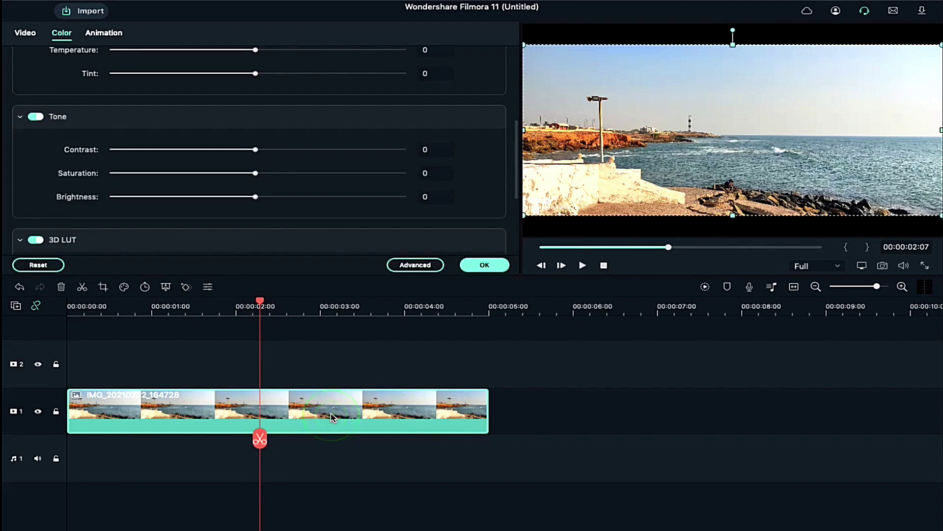
{"action": "left_click", "coordinate": [404, 270]}
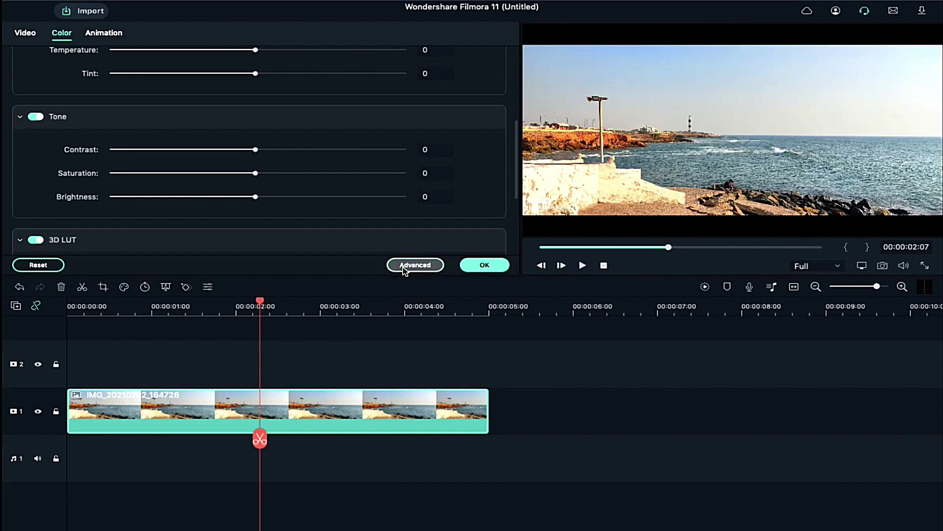
{"action": "scroll", "coordinate": [246, 385], "scroll_direction": "down", "scroll_amount": 5}
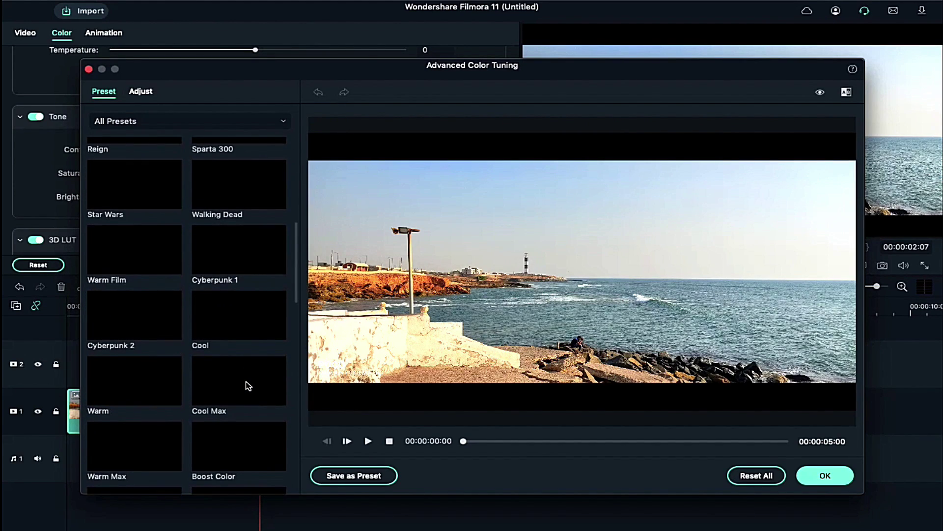
{"action": "scroll", "coordinate": [248, 386], "scroll_direction": "down", "scroll_amount": 3}
{"action": "left_click", "coordinate": [247, 385]}
{"action": "left_click", "coordinate": [820, 478]}
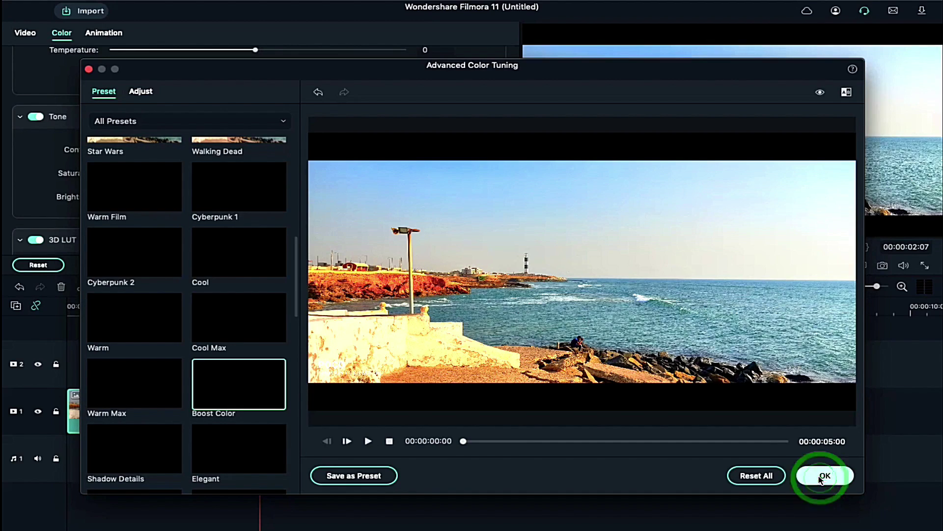
Set the photo's Contrast 70, Saturation 40 and Brightness -10, then confirm.
{"action": "left_click_drag", "start_coordinate": [256, 150], "coordinate": [348, 150]}
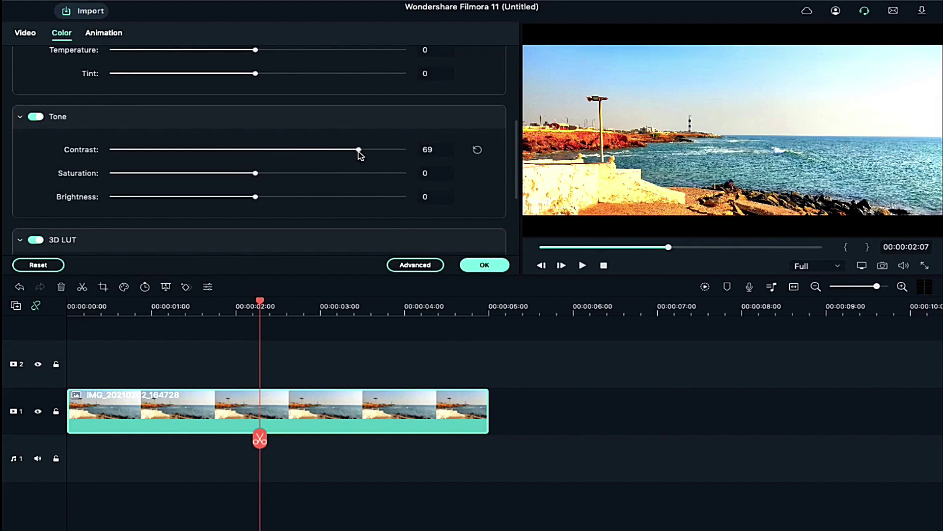
{"action": "mouse_move", "coordinate": [306, 174]}
{"action": "left_mouse_down"}
{"action": "mouse_move", "coordinate": [332, 178]}
{"action": "mouse_move", "coordinate": [314, 179]}
{"action": "left_mouse_up"}
{"action": "left_click_drag", "start_coordinate": [255, 198], "coordinate": [227, 203]}
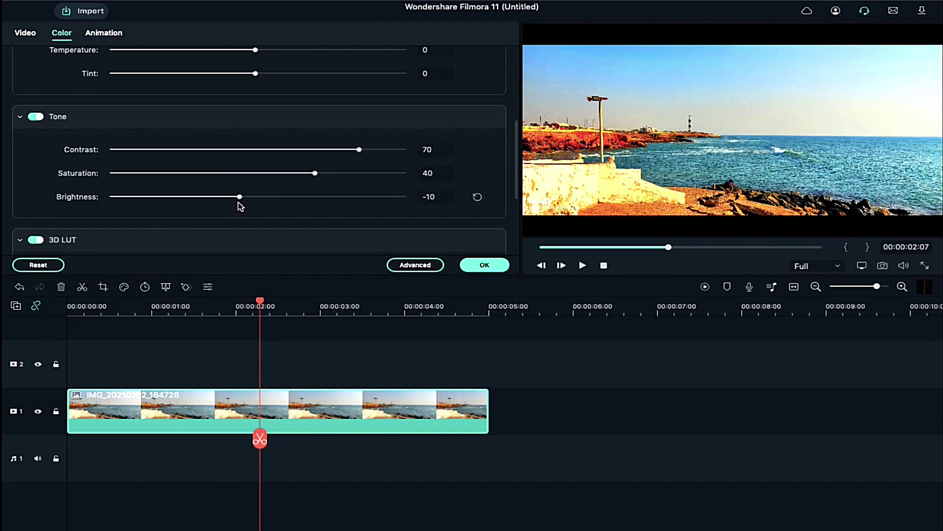
{"action": "left_click", "coordinate": [464, 270]}
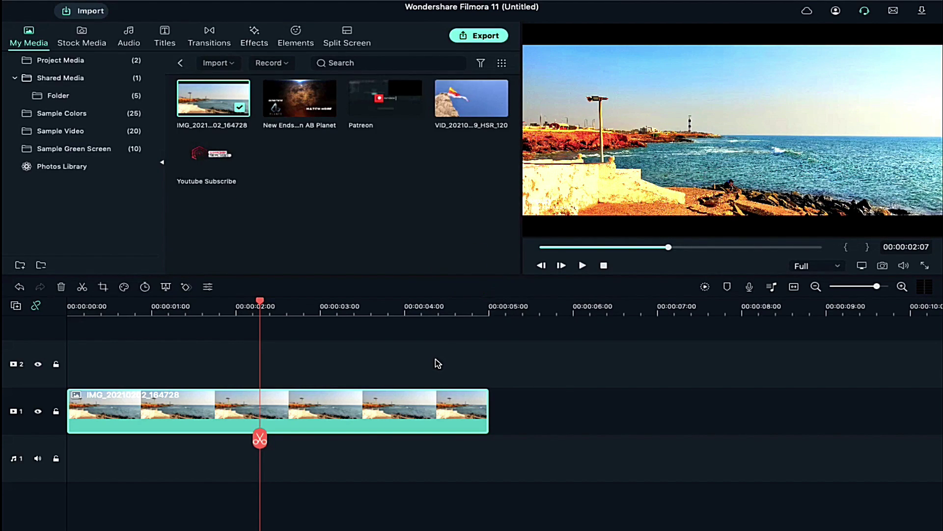
Split the beach photo at 00:00:02:00, add Erase Slide from an 'erase' search, and play from the start.
{"action": "left_click", "coordinate": [260, 439]}
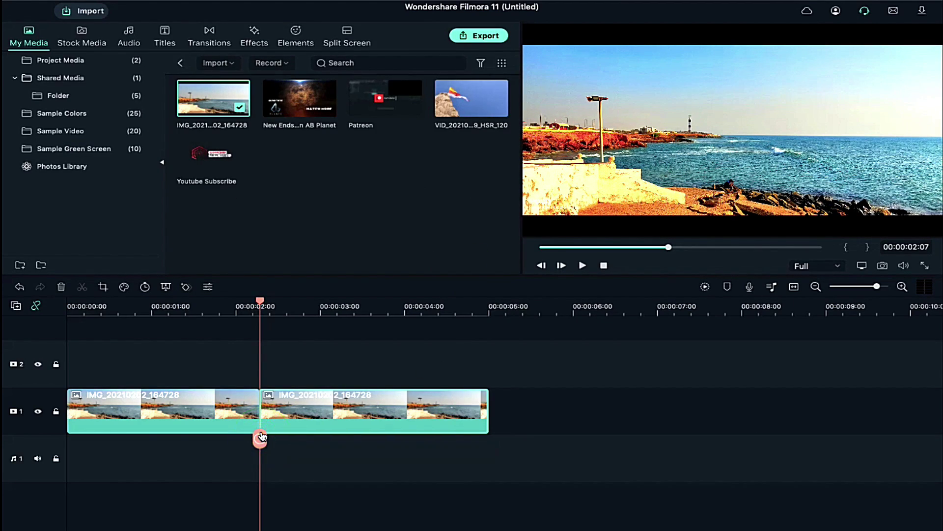
{"action": "left_click", "coordinate": [208, 399]}
{"action": "left_click", "coordinate": [206, 38]}
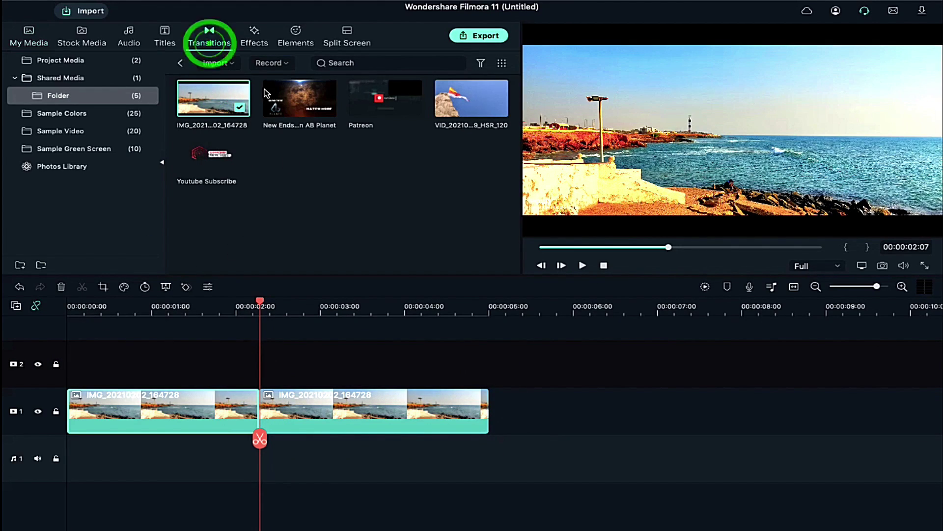
{"action": "left_click", "coordinate": [252, 64]}
{"action": "type", "text": "erase"}
{"action": "mouse_move", "coordinate": [299, 98]}
{"action": "left_mouse_down"}
{"action": "mouse_move", "coordinate": [255, 406]}
{"action": "mouse_move", "coordinate": [118, 310]}
{"action": "left_mouse_up"}
{"action": "left_click", "coordinate": [118, 307]}
{"action": "left_click", "coordinate": [71, 312]}
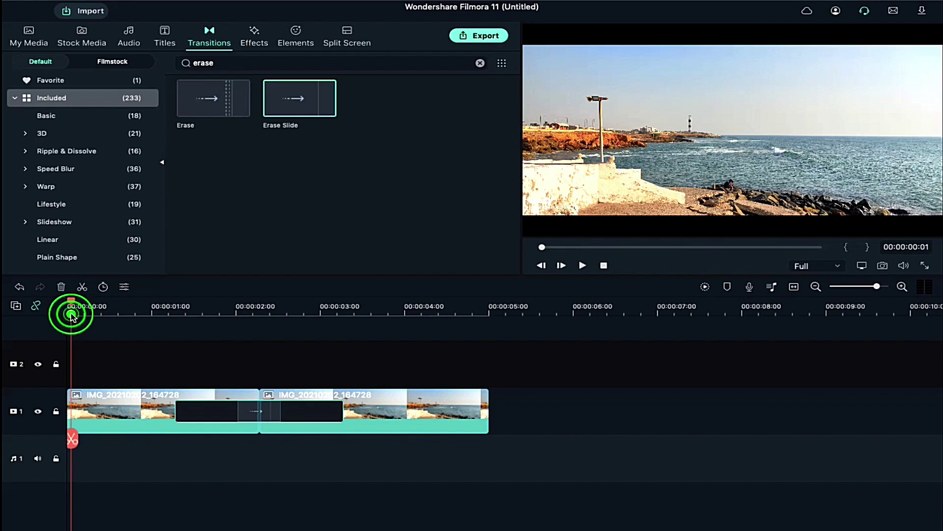
{"action": "key", "text": "space"}
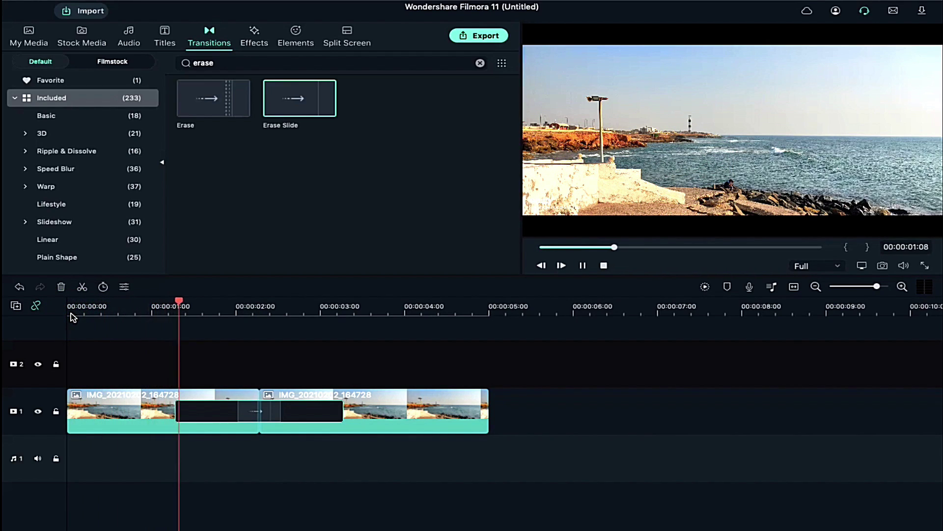